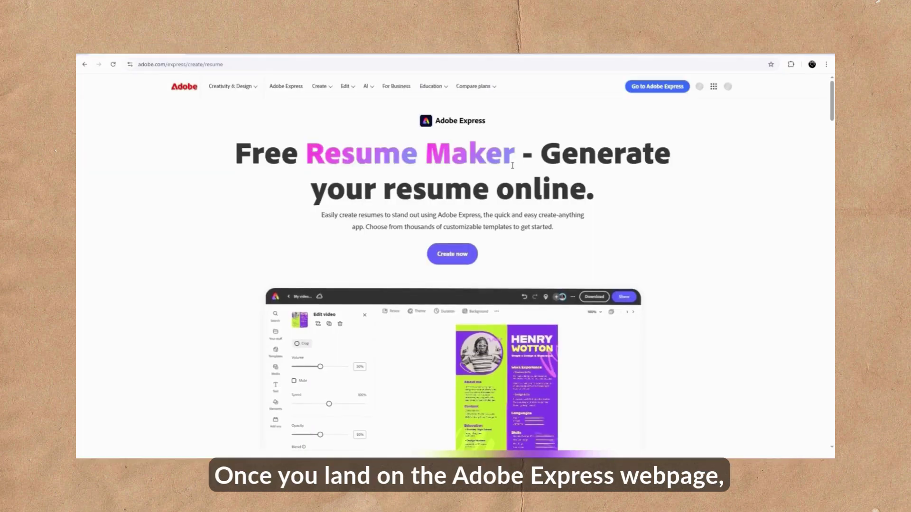
# - Start a new resume design from the Create menu's Document > Resume option
pyautogui.click(331, 90)
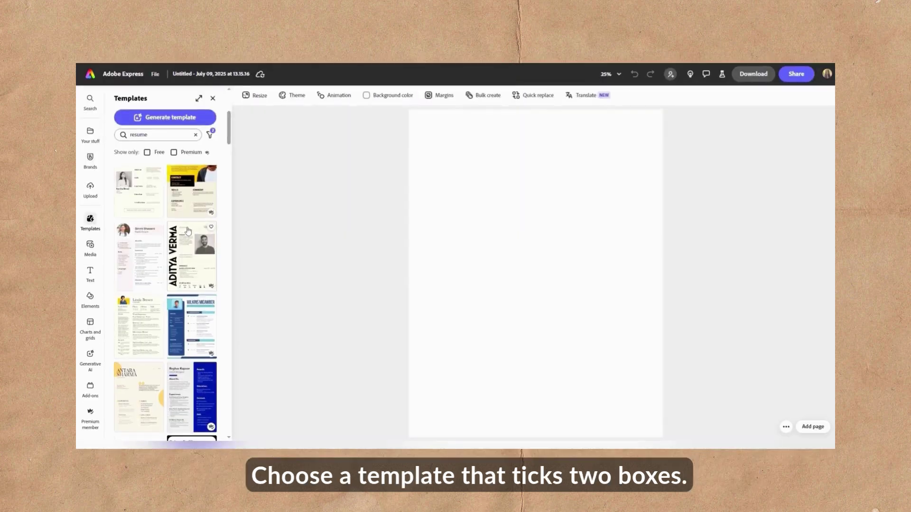
# - Scroll the resume templates and apply the blue-on-cream College Graduate template
pyautogui.scroll(-5, 188, 237)
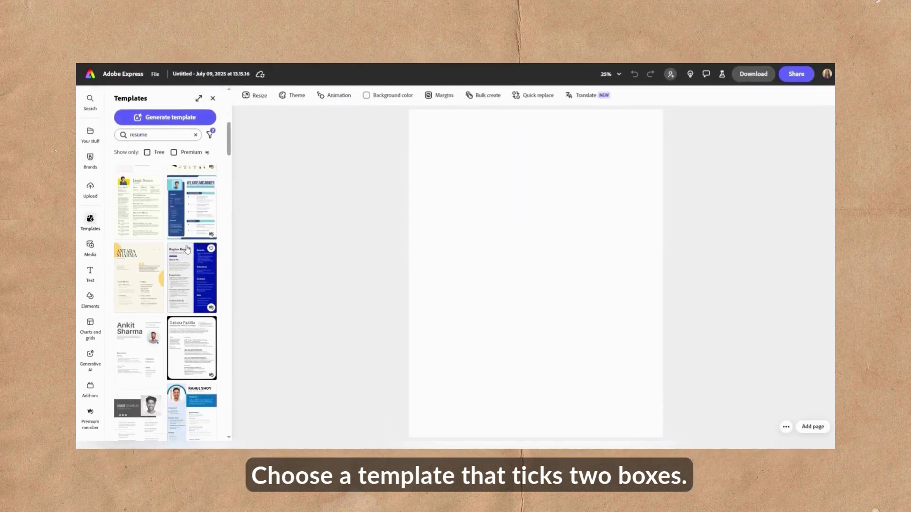
pyautogui.scroll(-10, 190, 261)
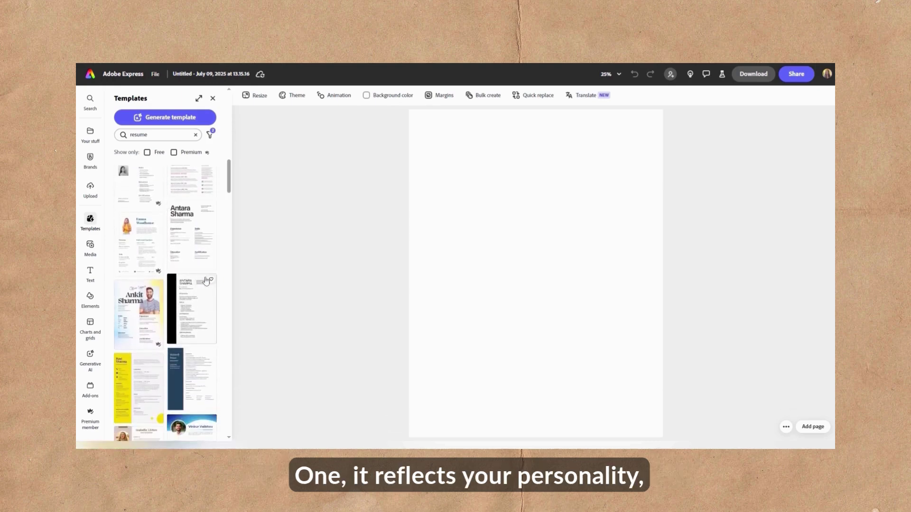
pyautogui.scroll(-2, 206, 280)
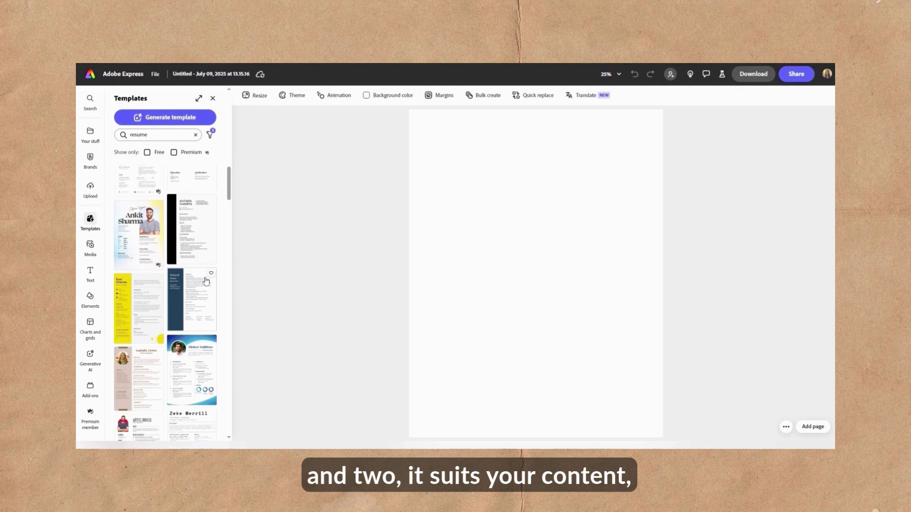
pyautogui.scroll(-10, 206, 280)
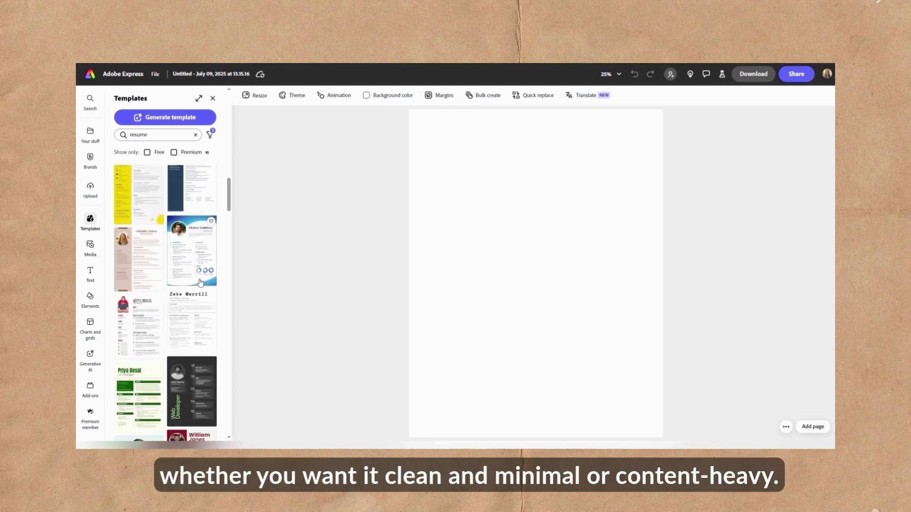
pyautogui.scroll(-15, 202, 280)
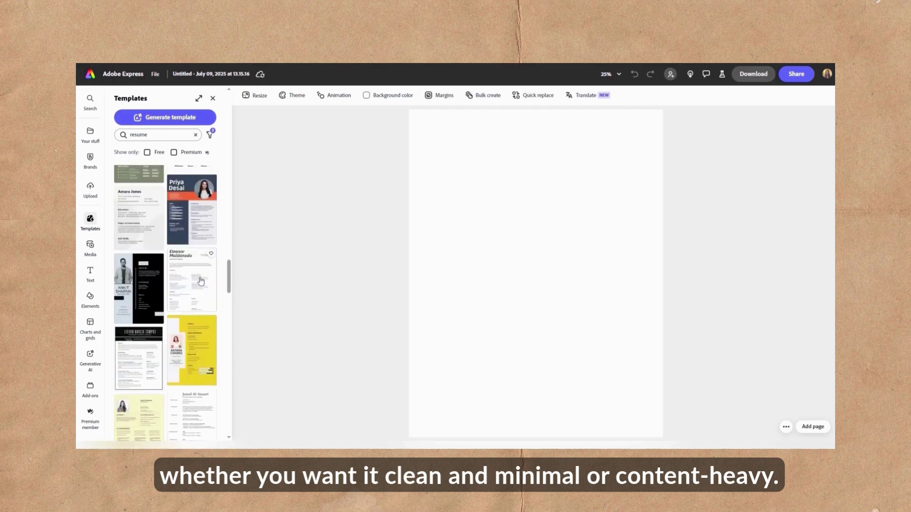
pyautogui.scroll(-6, 199, 280)
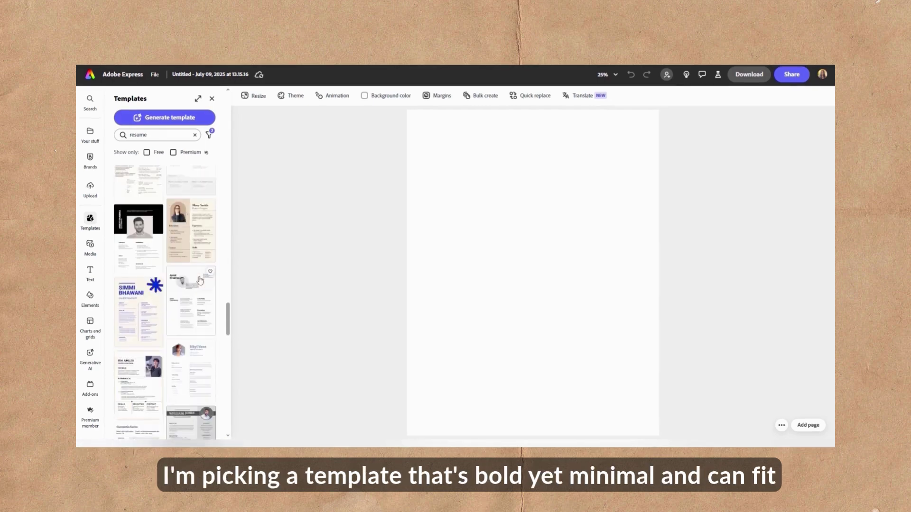
pyautogui.click(145, 278)
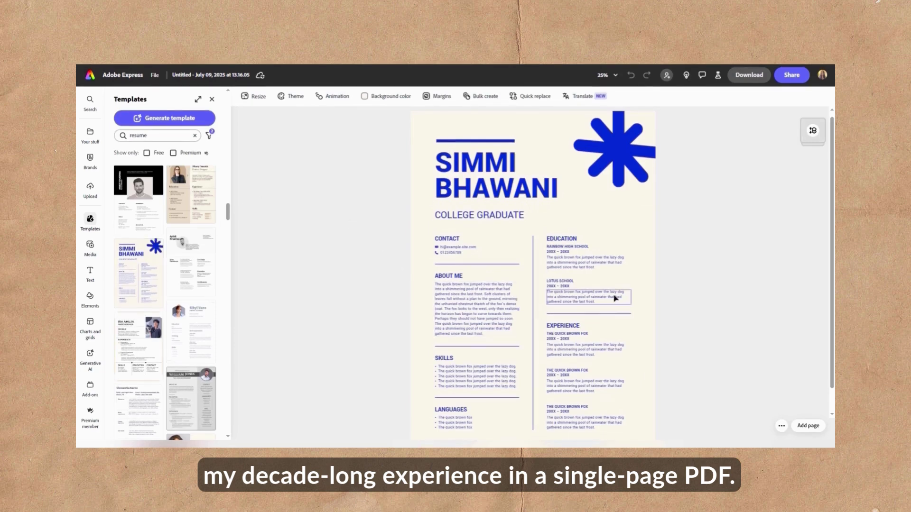
# - Delete the blue star and add the uploaded portrait photo, shrunk into the top-right area
pyautogui.click(620, 147)
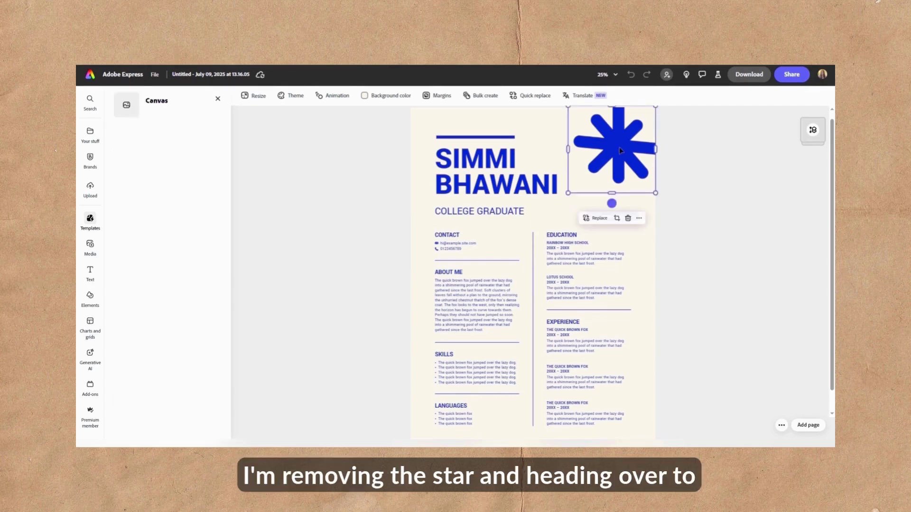
pyautogui.click(629, 219)
pyautogui.click(93, 142)
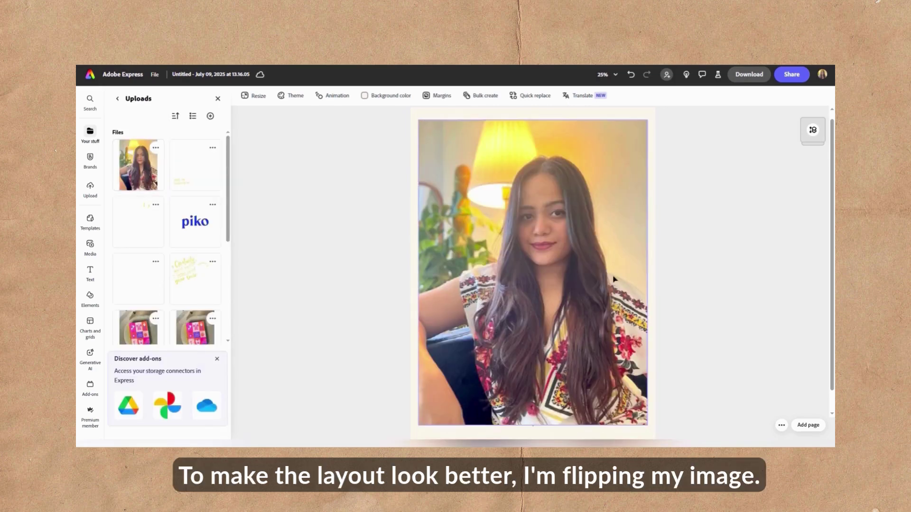
pyautogui.click(599, 292)
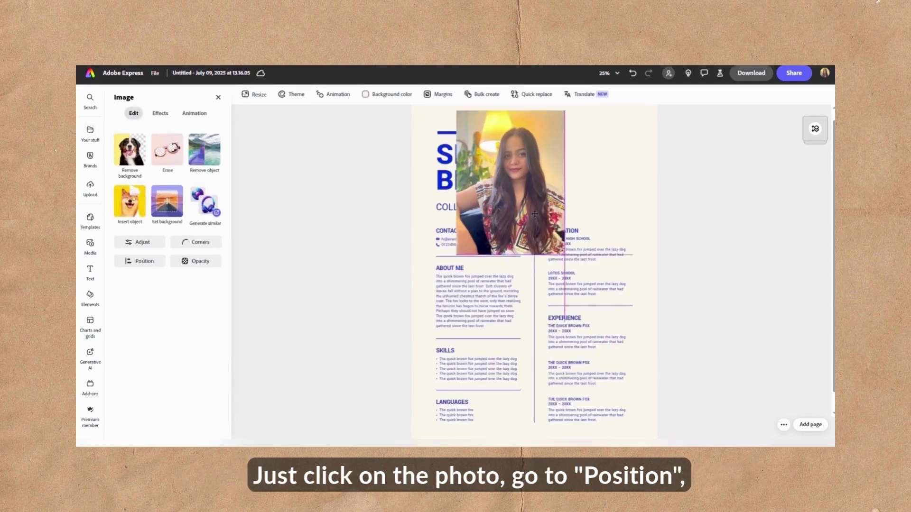
pyautogui.moveTo(534, 214); pyautogui.dragTo(607, 215)
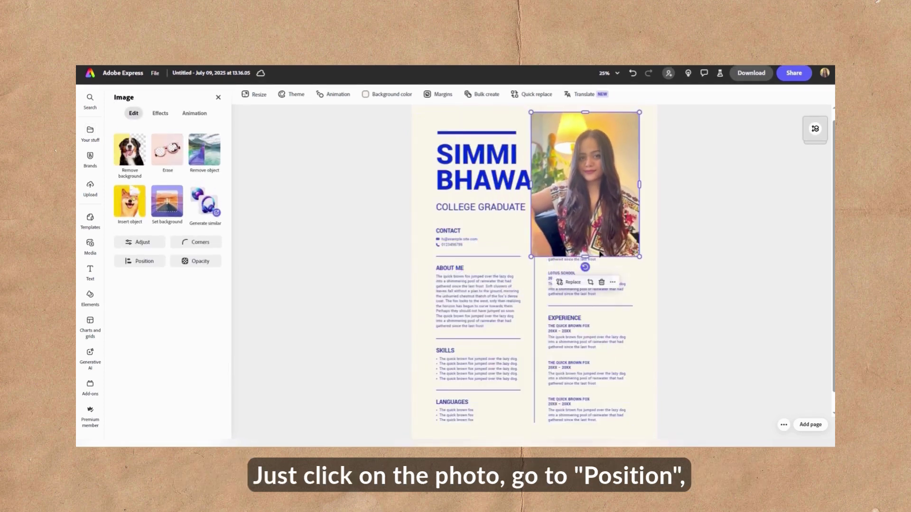
# - Flip the photo horizontally, crop it to a circle, and settle it in the top-right corner
pyautogui.click(153, 265)
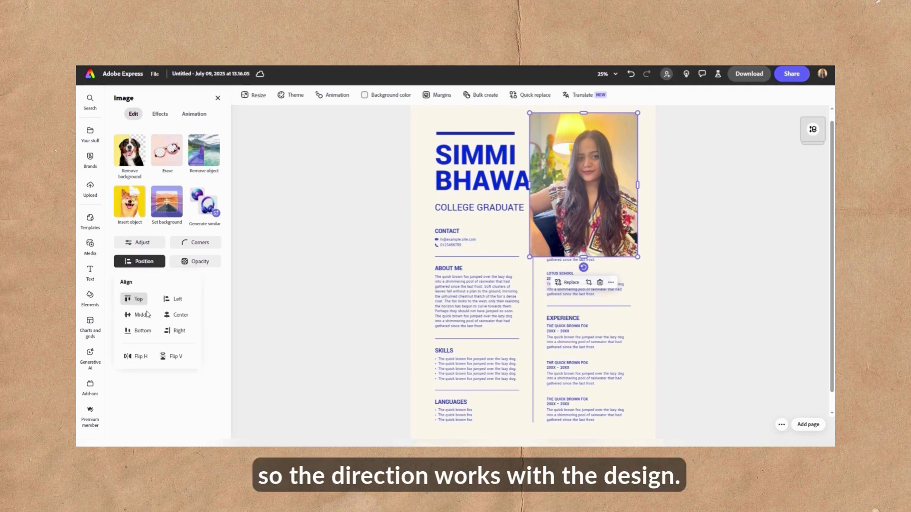
pyautogui.click(140, 359)
pyautogui.moveTo(584, 228); pyautogui.dragTo(587, 234)
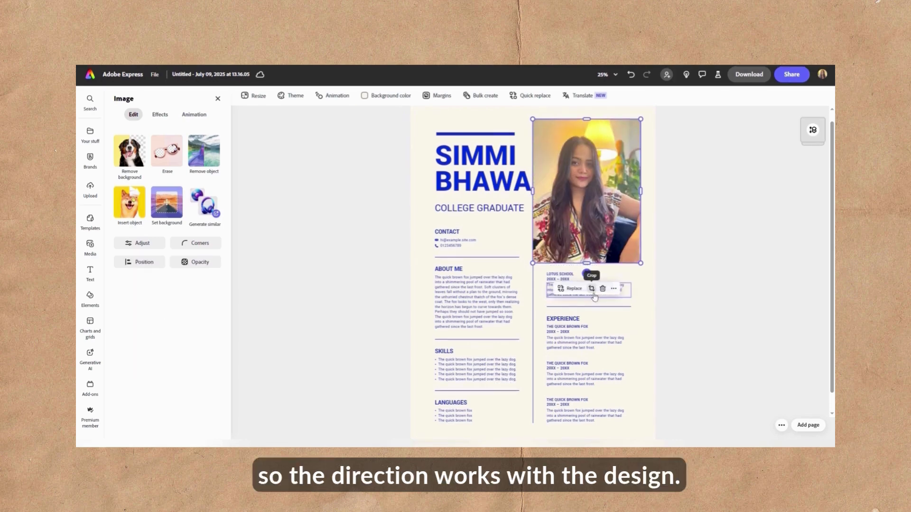
pyautogui.click(592, 290)
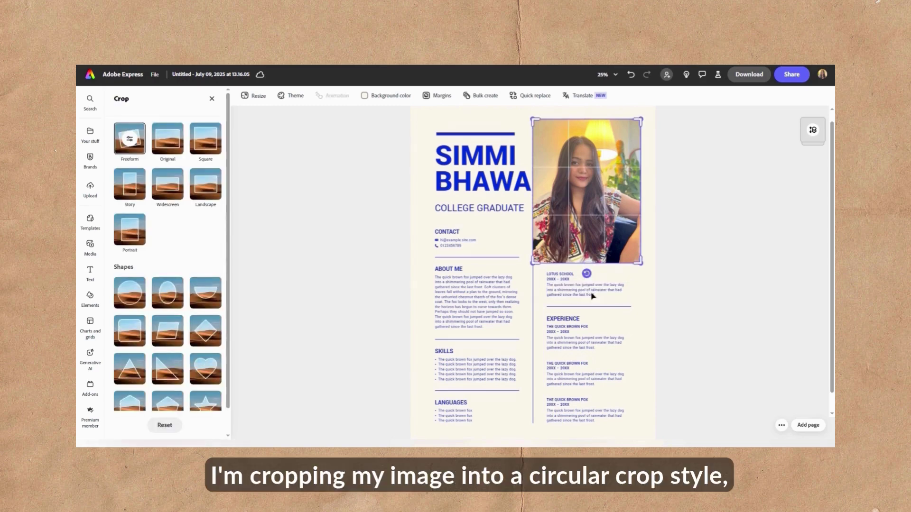
pyautogui.click(138, 297)
pyautogui.moveTo(586, 263); pyautogui.dragTo(590, 270)
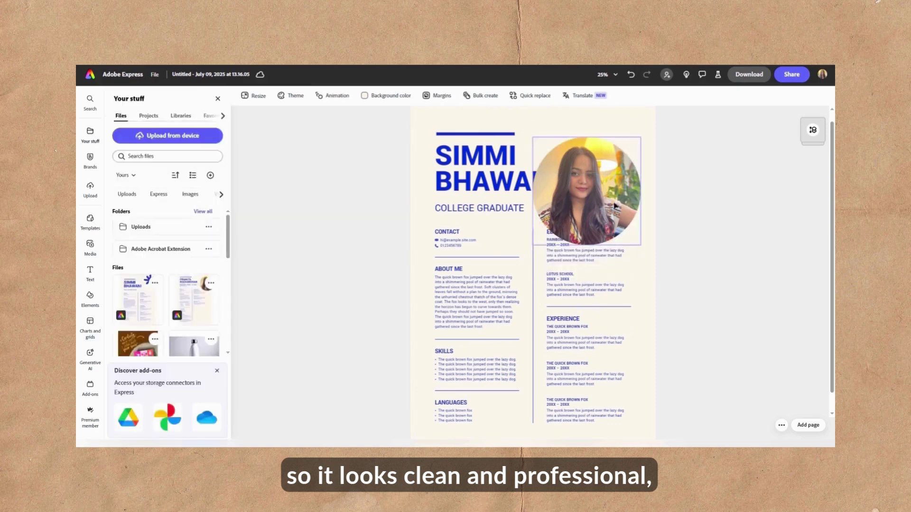
pyautogui.moveTo(587, 190); pyautogui.dragTo(609, 159)
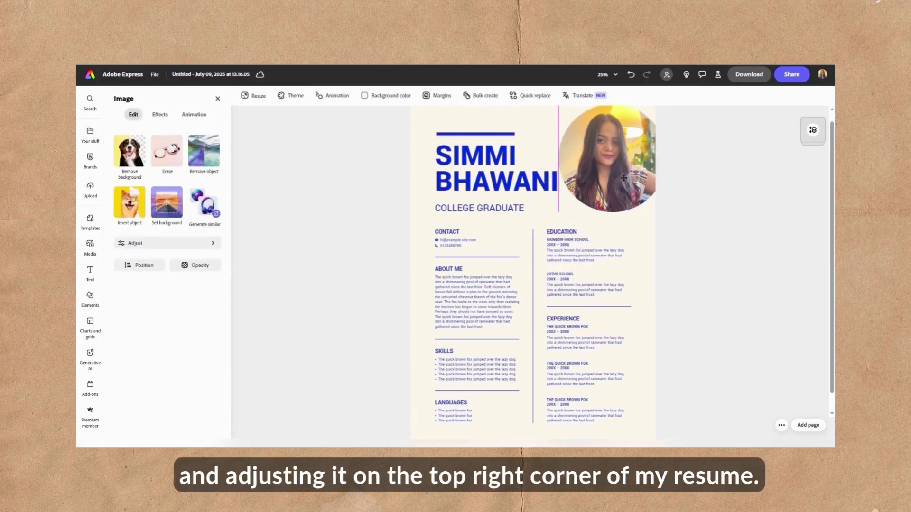
pyautogui.doubleClick(451, 164)
# - Replace the title with the owner's first and last name on two lines
pyautogui.tripleClick(471, 168)
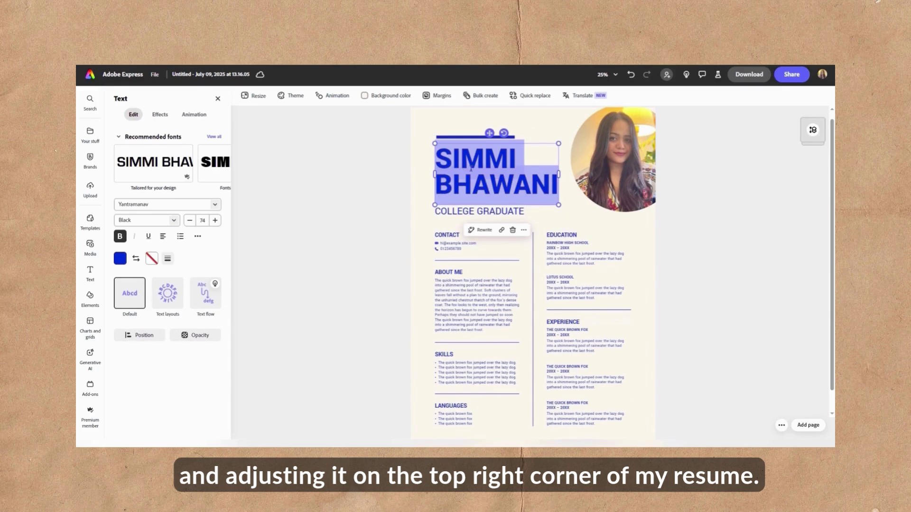
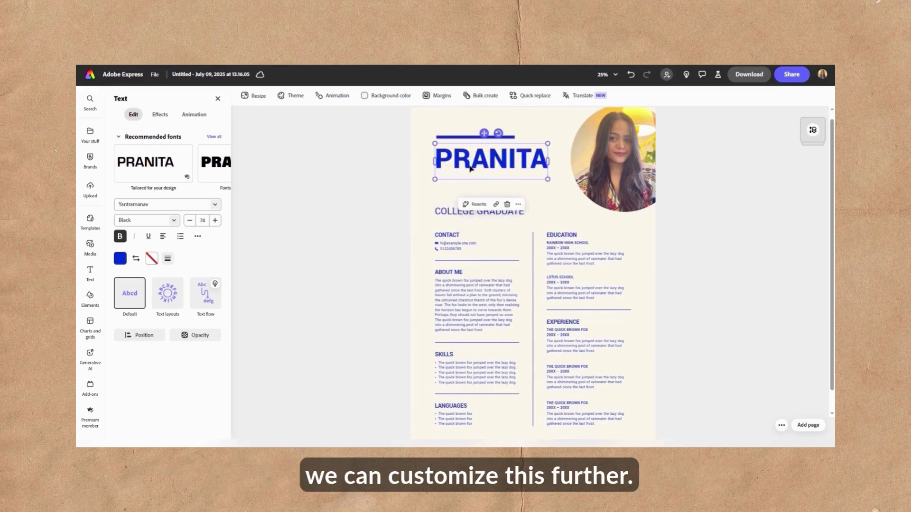
pyautogui.press('Return')
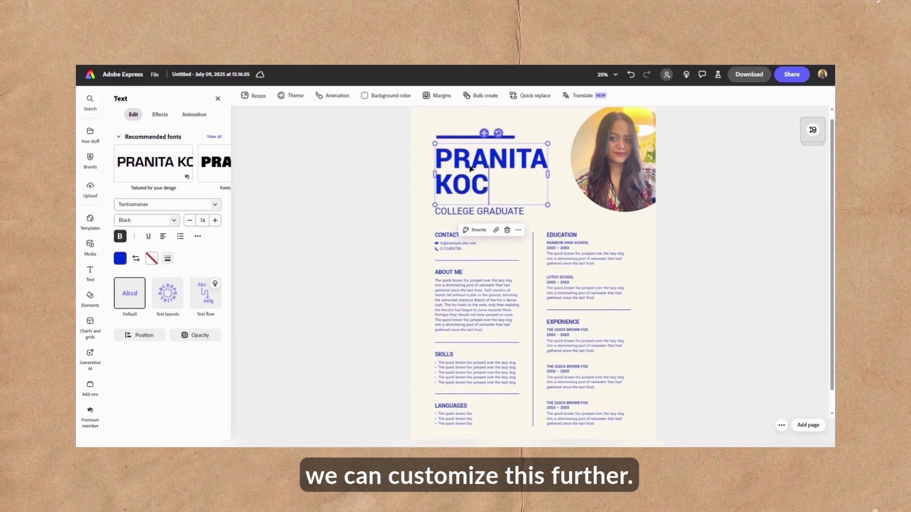
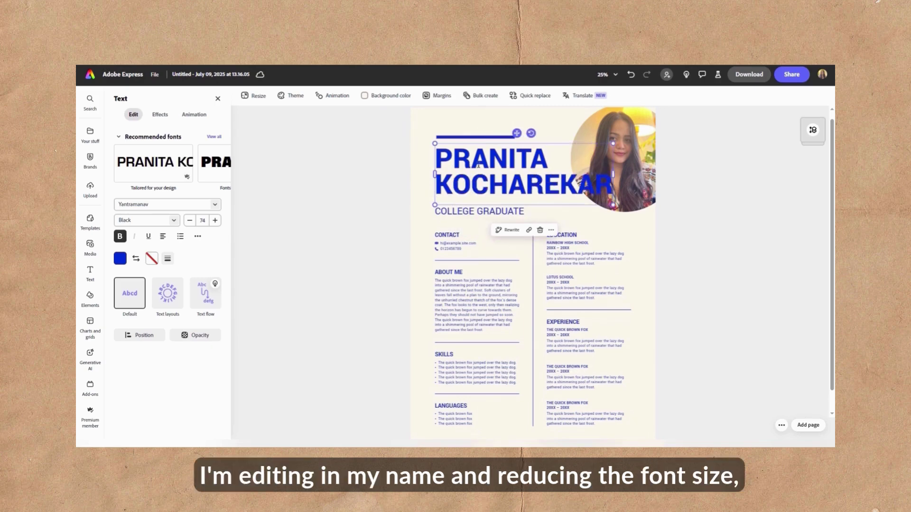
# - Reduce the name's font size from 74 to 51 and move it slightly higher
pyautogui.hotkey('ctrl', 'a')
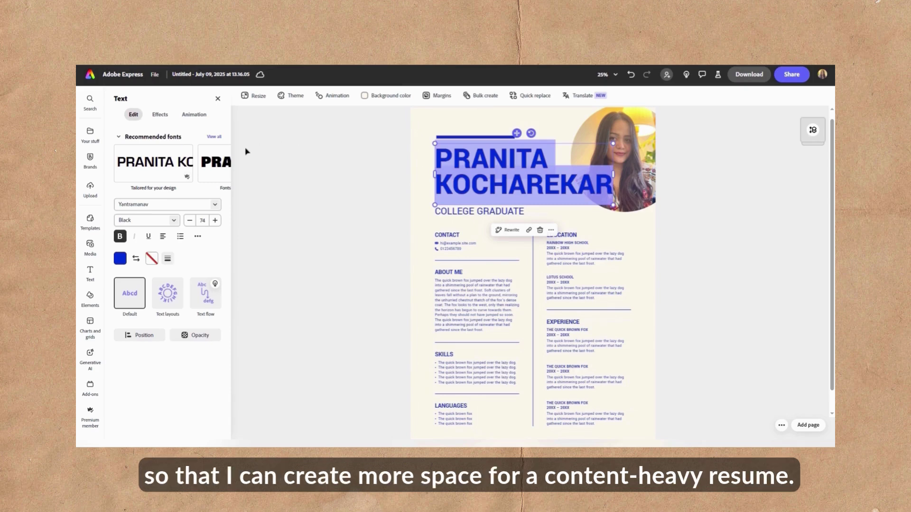
pyautogui.click(190, 220)
pyautogui.click(190, 220)
pyautogui.click(190, 220)
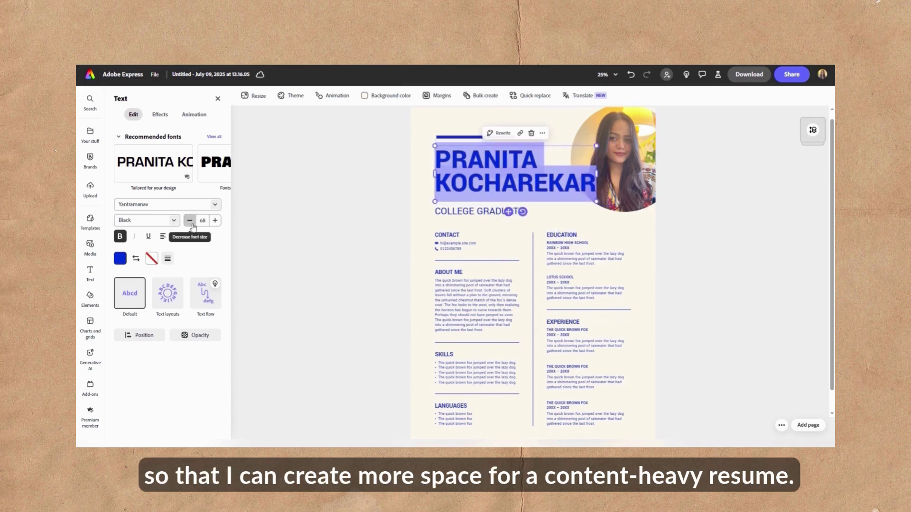
pyautogui.click(189, 221)
pyautogui.click(190, 220)
pyautogui.click(190, 220)
pyautogui.click(190, 220)
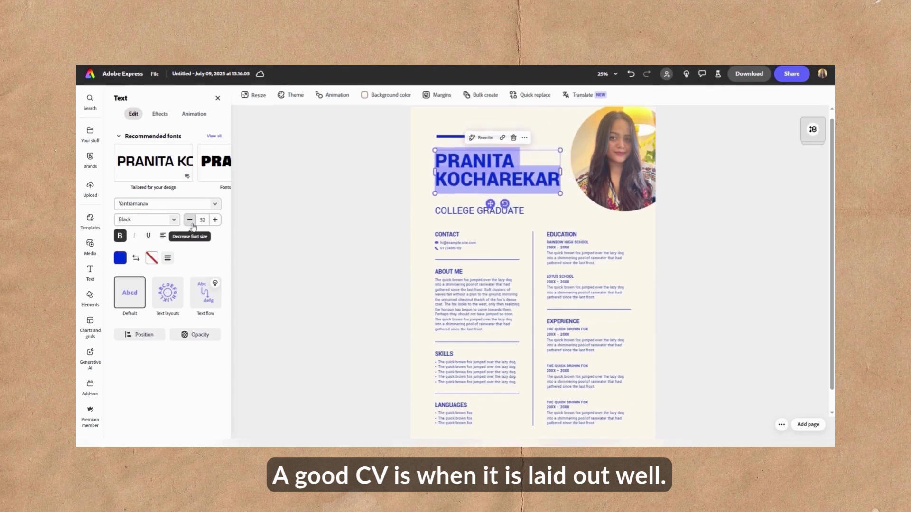
pyautogui.click(190, 221)
pyautogui.press('Escape')
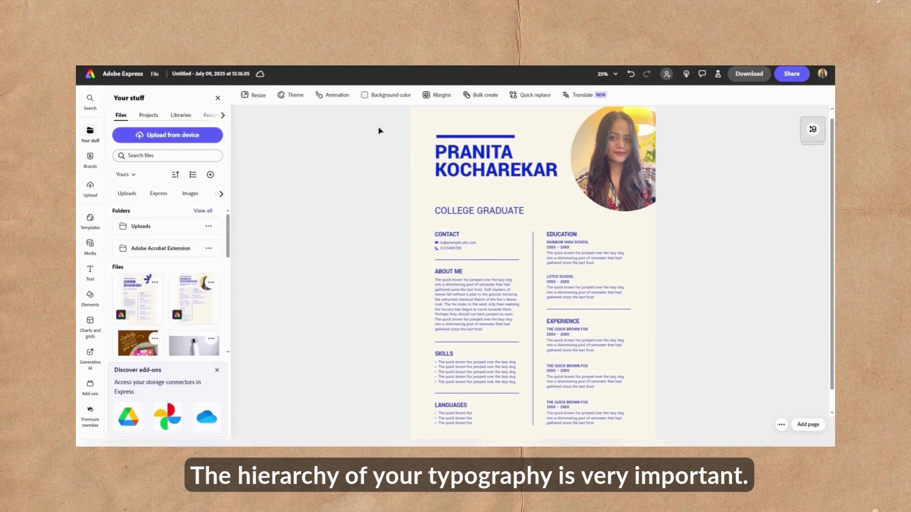
pyautogui.moveTo(379, 131); pyautogui.dragTo(463, 158)
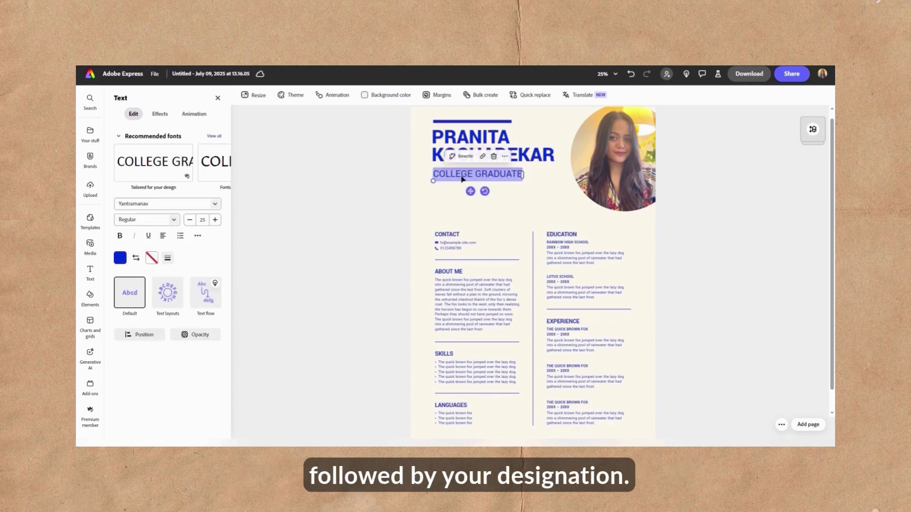
# - Retype the designation as 'Illustrator, Creator' with 'Small Business Owner' on a second line
pyautogui.write('illus')
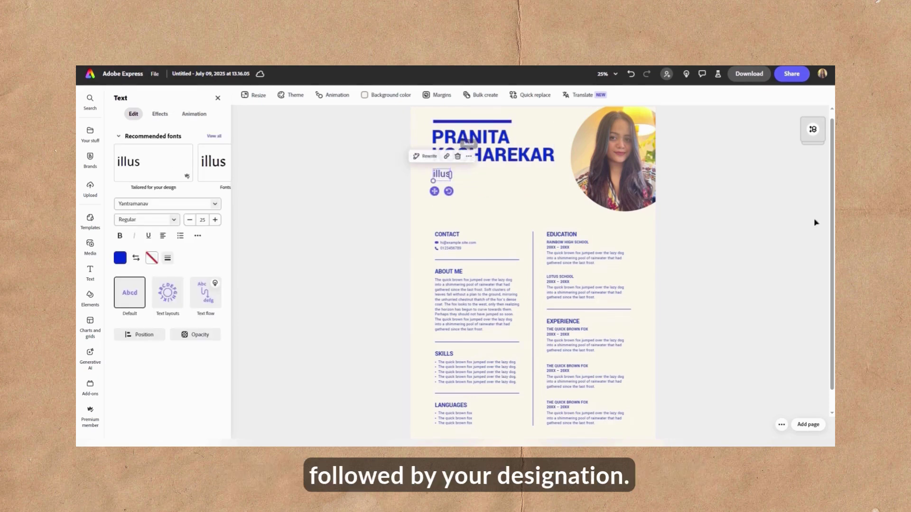
pyautogui.hotkey('ctrl', 'a')
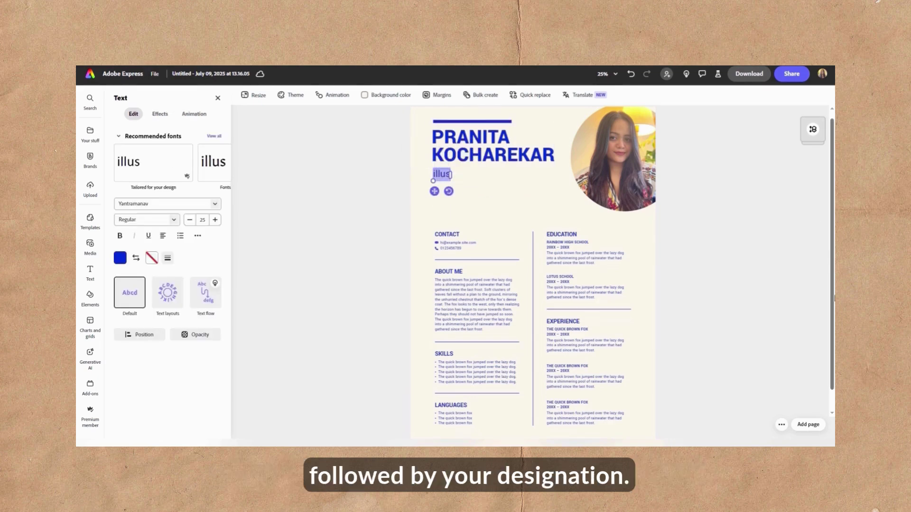
pyautogui.write('Illustrator')
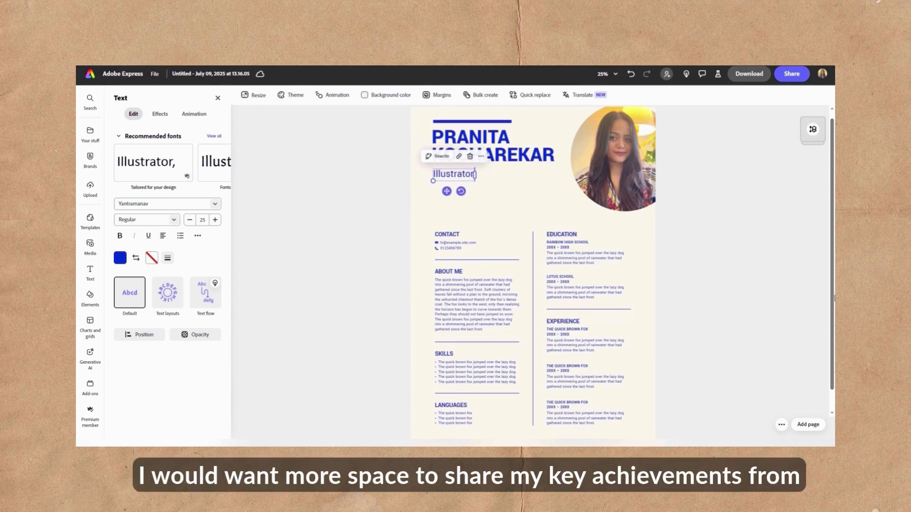
pyautogui.write(', Creator')
pyautogui.press('Return')
pyautogui.write('Small')
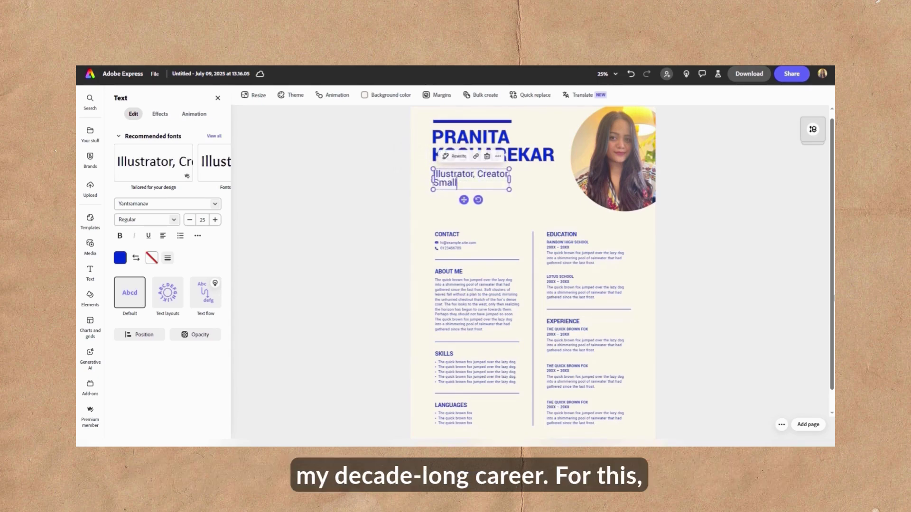
pyautogui.write(' Business Owner')
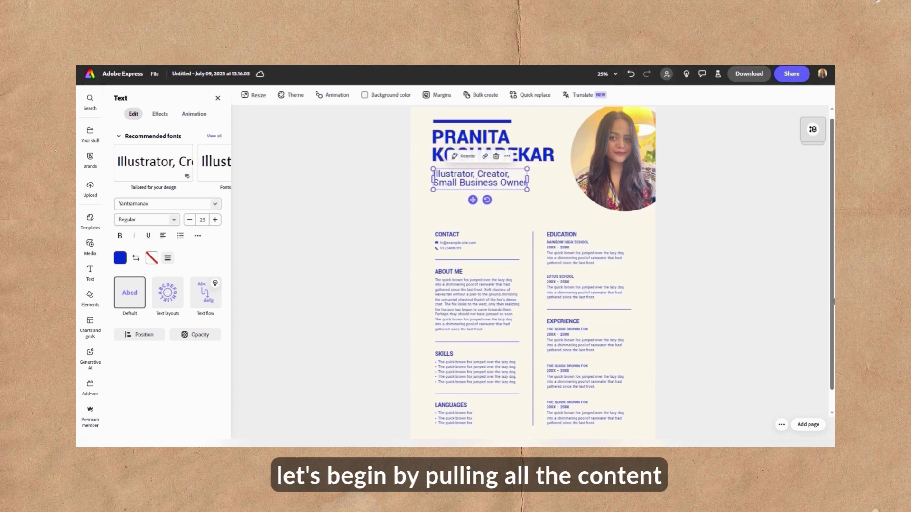
# - Move the content sections up, paste a new About Me bio, and raise the SKILLS heading
pyautogui.moveTo(427, 213); pyautogui.dragTo(593, 430)
pyautogui.moveTo(552, 238); pyautogui.dragTo(555, 217)
pyautogui.click(644, 305)
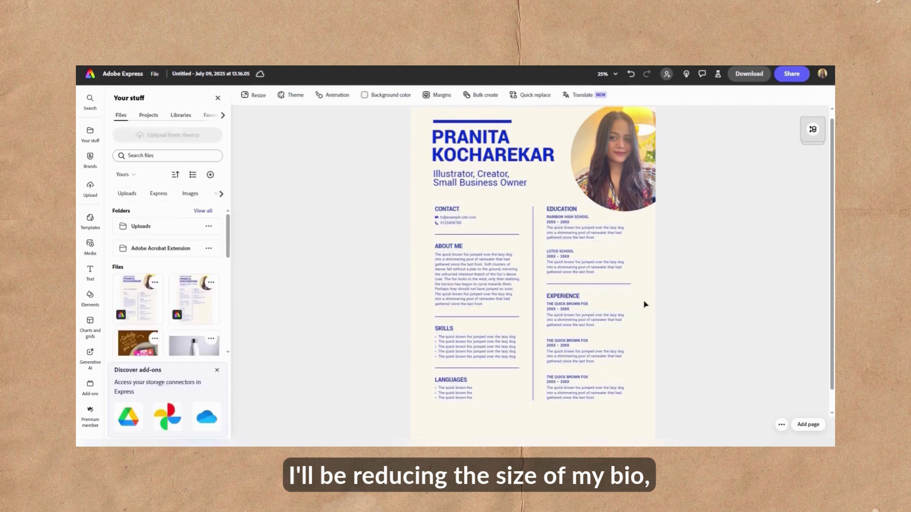
pyautogui.tripleClick(477, 280)
pyautogui.write("Creative professional with 10+ years of experience in lettering, illustration, and art direction. I specialize in children's book illustrations, brand building, and run a successful stationery and print business. Known for disciplined execution, structured planning, and delivering impactful visual narratives and brand identities.")
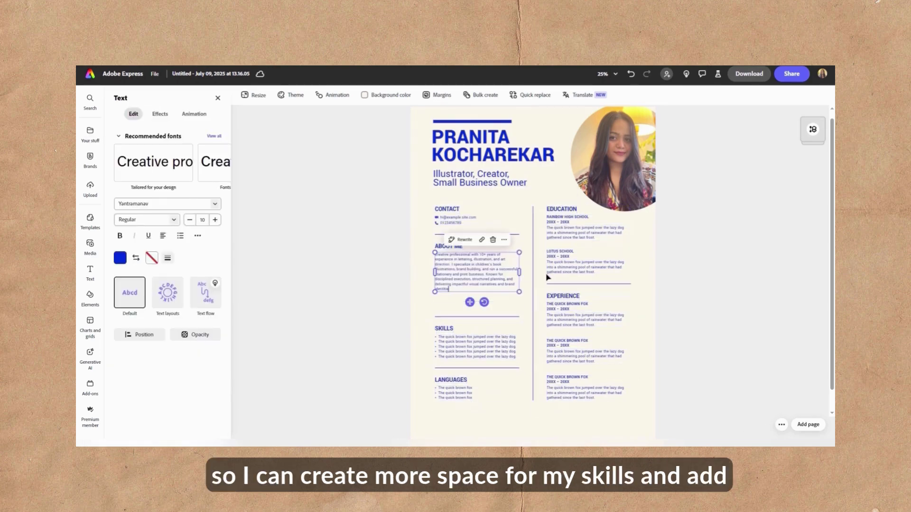
pyautogui.click(345, 307)
pyautogui.moveTo(443, 330); pyautogui.dragTo(445, 311)
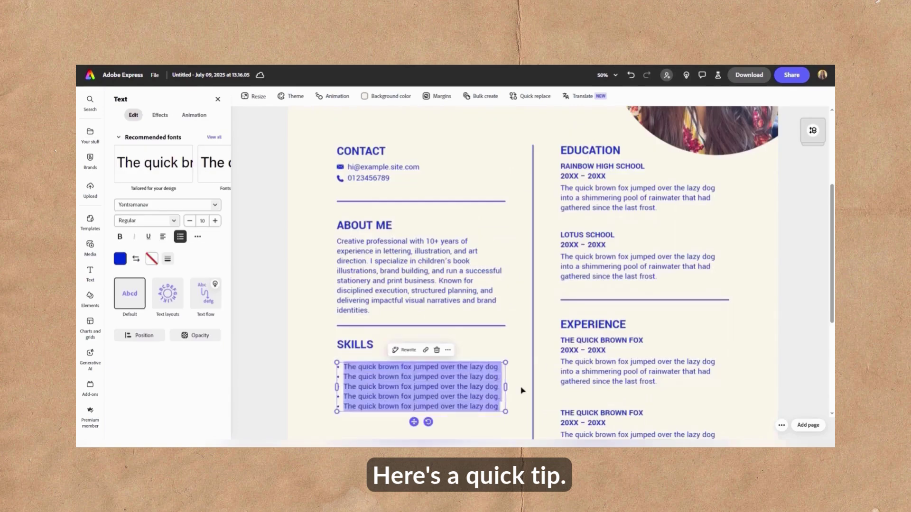
# - List skills Illustrations, Graphic Design, Art Direction, Creative Direction, Leadership, Critical Thinking in a narrowed column
pyautogui.write('Illustrations')
pyautogui.press('Return')
pyautogui.write('LEtte')
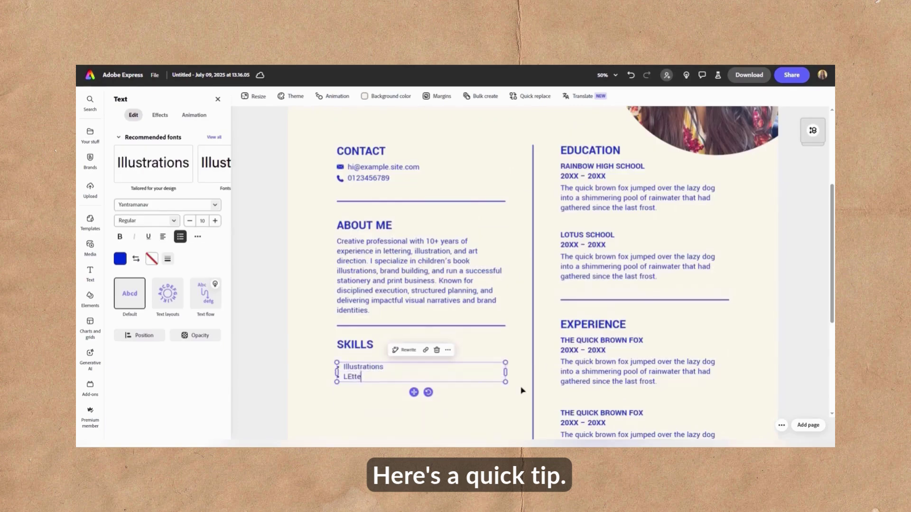
pyautogui.press('BackSpace')
pyautogui.press('BackSpace')
pyautogui.press('BackSpace')
pyautogui.press('BackSpace')
pyautogui.press('BackSpace')
pyautogui.write('Graphic Design Art Direction Creative Direction Leadership Critical Thinking')
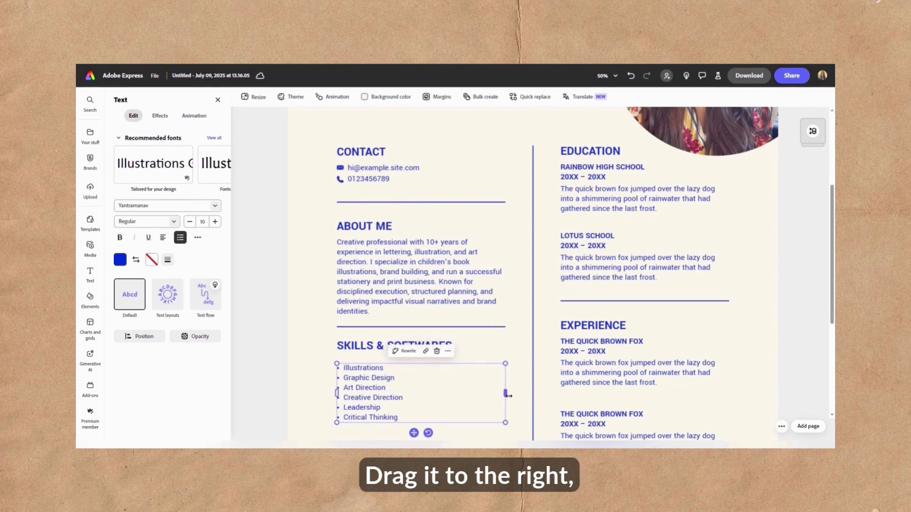
pyautogui.moveTo(506, 392); pyautogui.dragTo(383, 397)
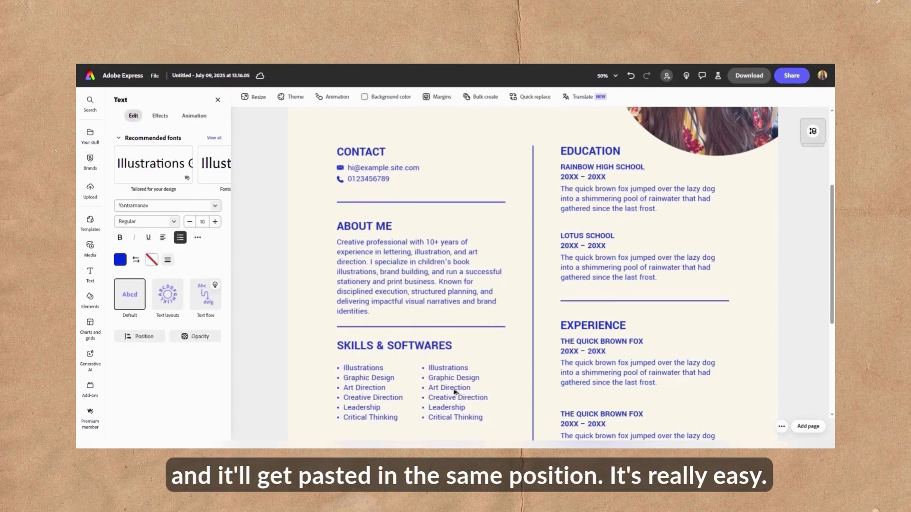
# - Add a Softwares list of Adobe Illustrator, Photoshop, InDesign and shorten the Contact and About Me dividers
pyautogui.press('BackSpace')
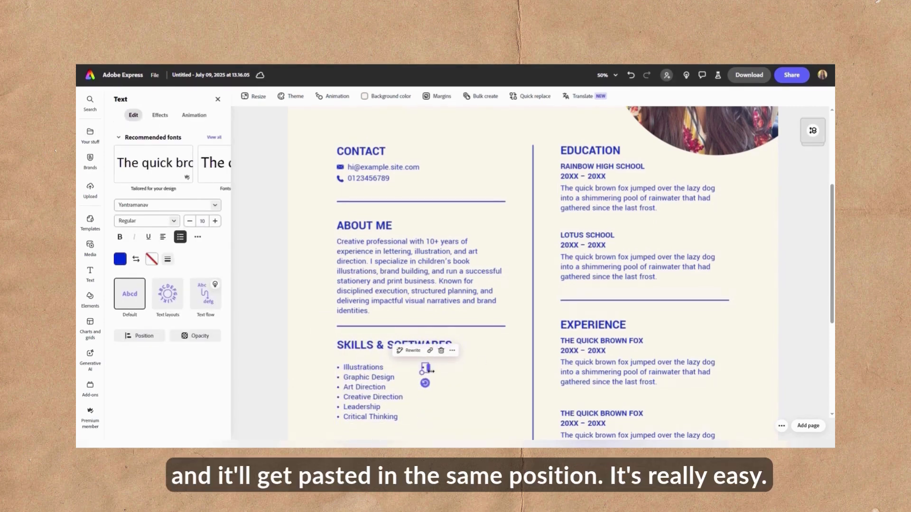
pyautogui.write('Adobe Illustrator Adobe Photoshop Adobe InDesign')
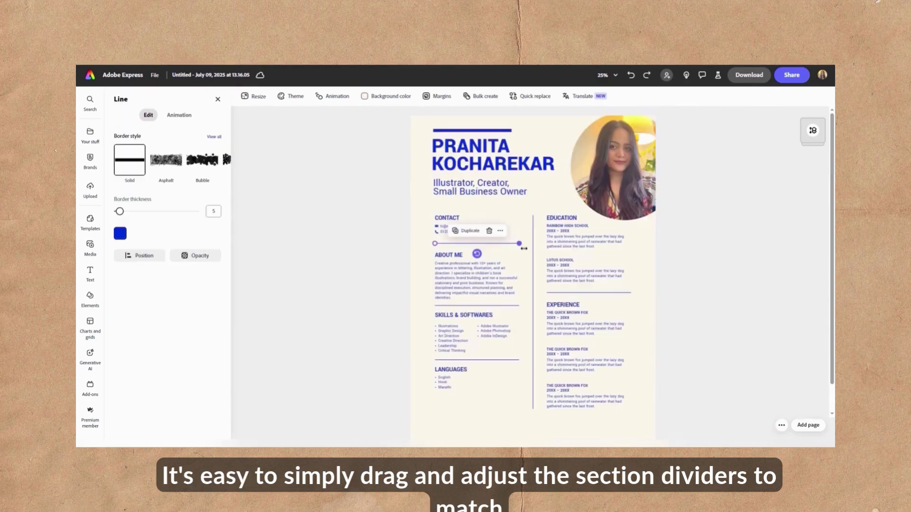
pyautogui.moveTo(519, 244); pyautogui.dragTo(498, 243)
pyautogui.click(474, 306)
pyautogui.moveTo(519, 305); pyautogui.dragTo(499, 283)
pyautogui.click(474, 275)
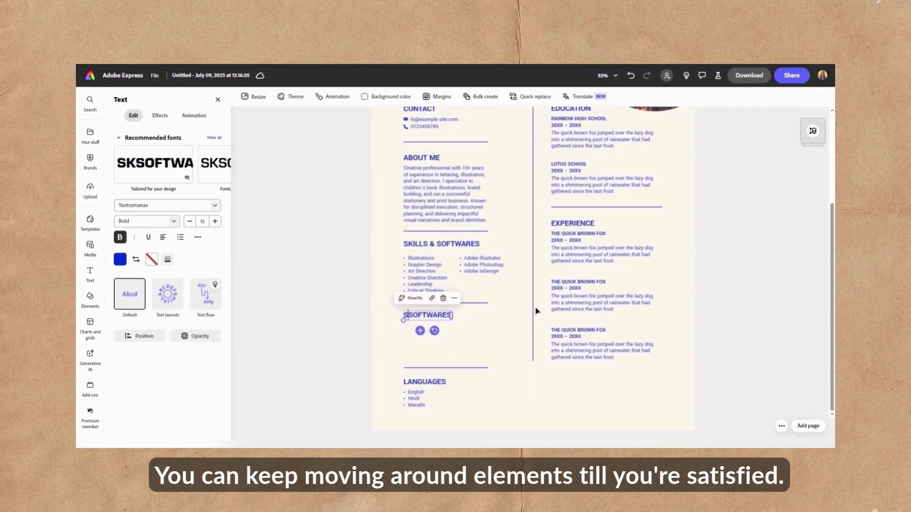
pyautogui.click(424, 385)
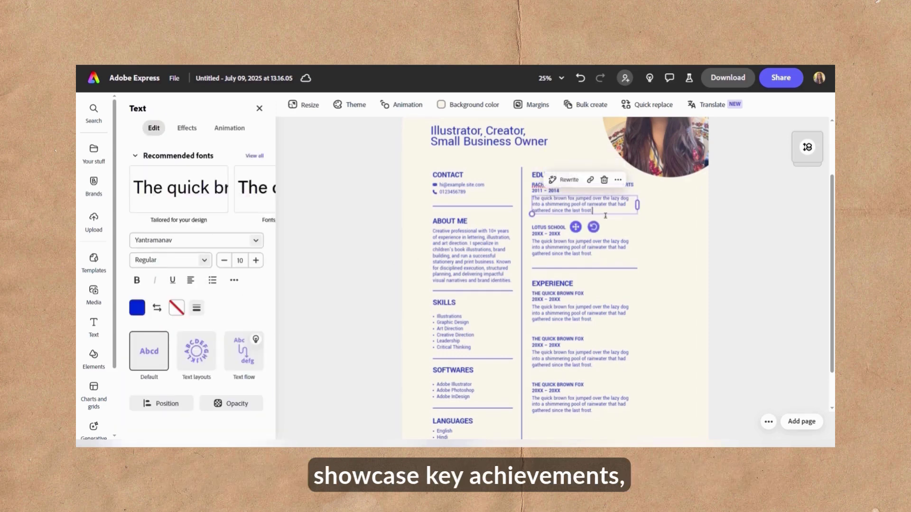
# - Finish the Education entry (majored in Typography) and write six Founder duties, Designs through Sales Achievements
pyautogui.write('pplid Arts & Crafts, majored in Typography')
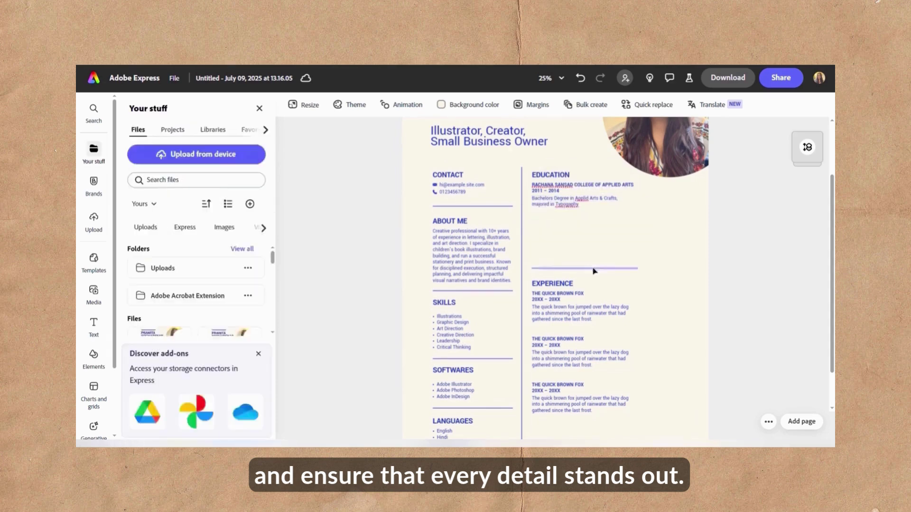
pyautogui.click(594, 269)
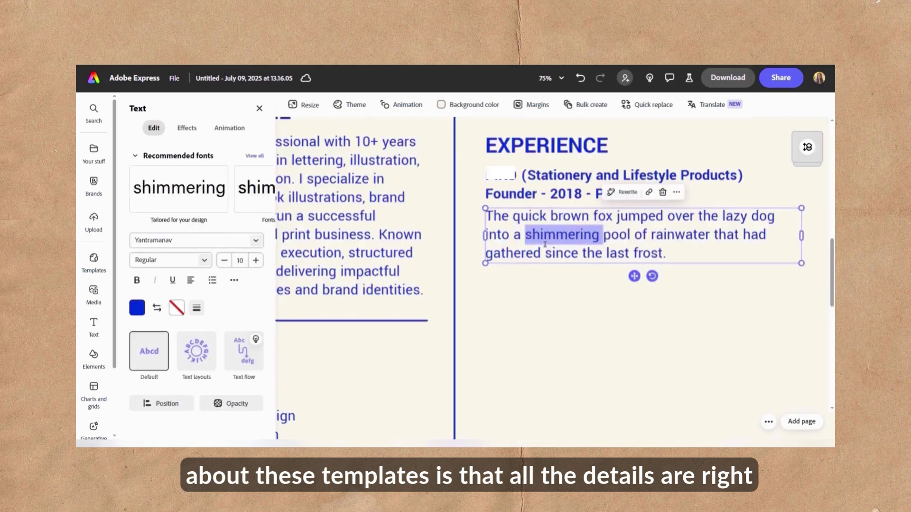
pyautogui.hotkey('ctrl', 'a')
pyautogui.write('Designs: Merchandise designs & website creation for e-comm store, .')
pyautogui.press('Return')
pyautogui.write('Quality Control: Ensured high-quality products by working with vendors and production teams.')
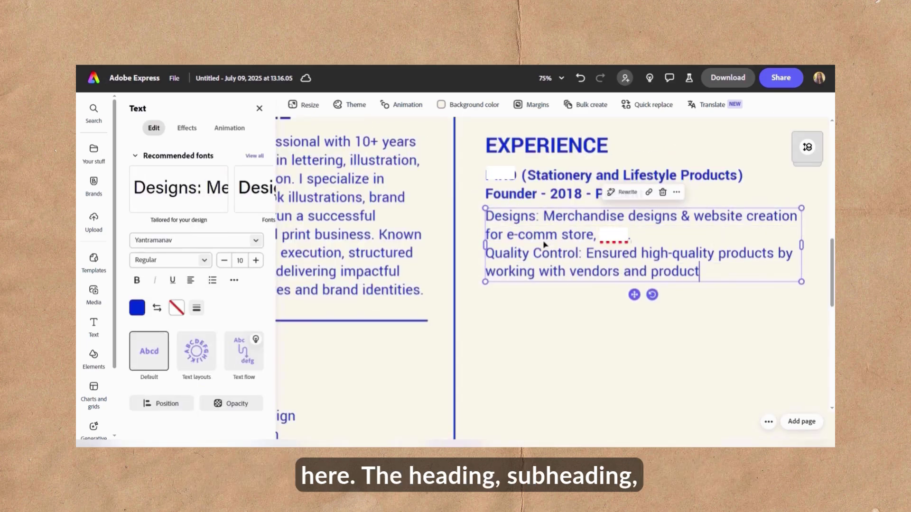
pyautogui.press('Return')
pyautogui.write('Team Management: Managed tasks and workflow to meet project timelines.')
pyautogui.press('Return')
pyautogui.write('Vendor Sourcing & Communication: Coordinated with vendors to manage timelines and resolve issues.')
pyautogui.press('Return')
pyautogui.write('Customer Insights: Analyzed customer behaviour and sales data to gather feedback and develop products.')
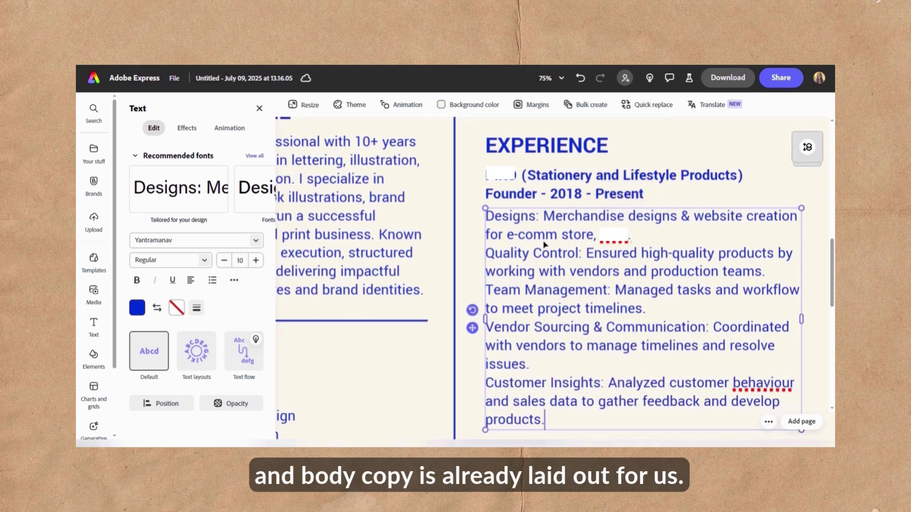
pyautogui.press('Return')
pyautogui.write('Sales Achievements: Sold 5000+ journals and 6000+ planners to D2C customers and B2B clients like The Whole Truth, Airtel, Yuvaa')
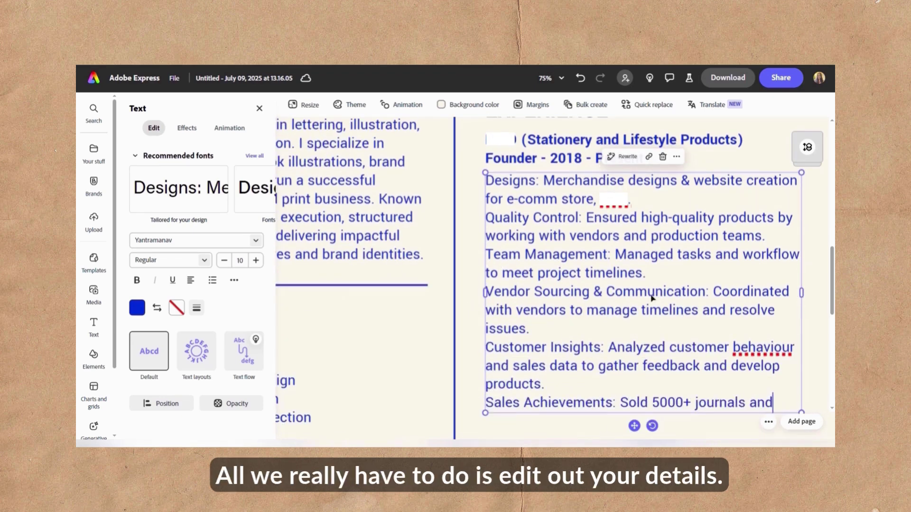
pyautogui.write(', Licious and more.')
# - Bullet the duties and add Freelance bullets: client portfolio, children's books, workflow, passion projects, content, workshops
pyautogui.click(715, 275)
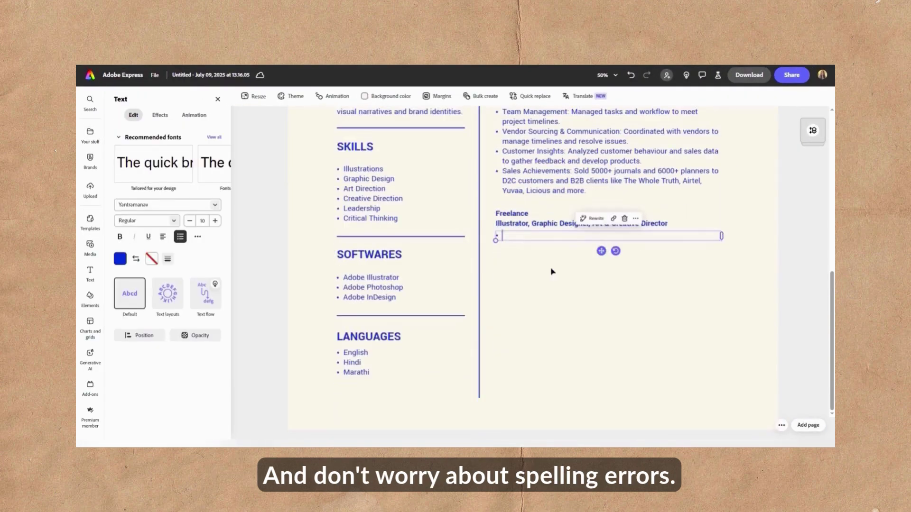
pyautogui.write('Diverse Client Portfolio: Successfully collaborated with prominent brands like XYZ.')
pyautogui.press('Return')
pyautogui.write("Children's Book Illustratons: Brought stories to life for")
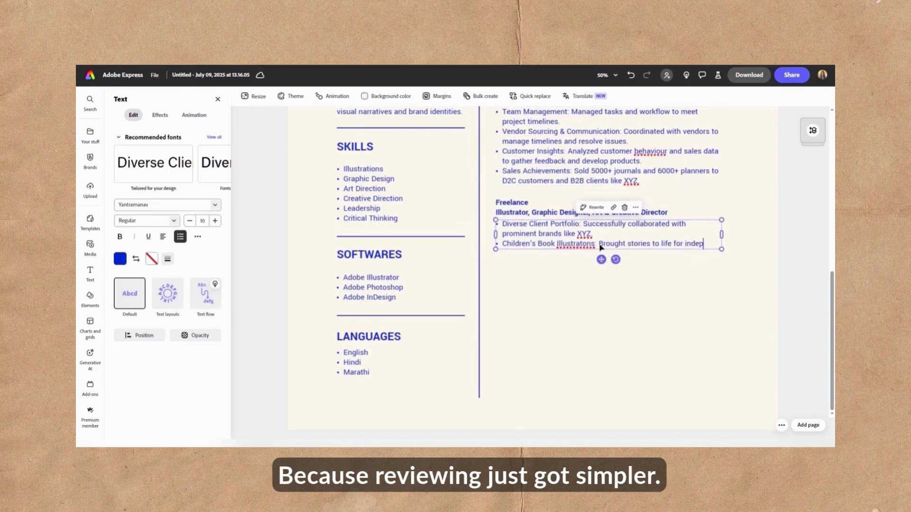
pyautogui.write('independent authors and publishers like ABC.')
pyautogui.press('Return')
pyautogui.write('Systemic Workflow: Ensured 100% client stisfaction through effecient project management.')
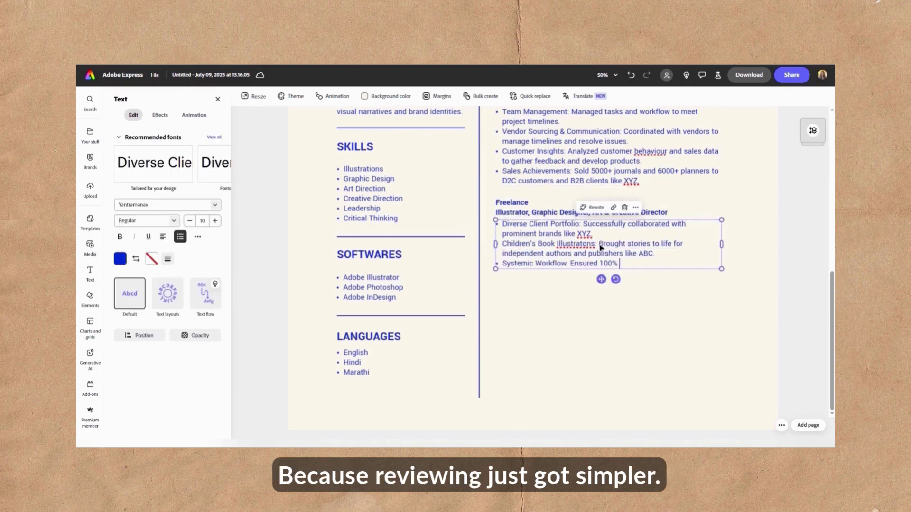
pyautogui.press('Return')
pyautogui.write("Passion Projects: Created globally recognized initiative called 'Acknowledge Anxiety' and contributed to ABC.")
pyautogui.press('Return')
pyautogui.write('Content Creation: Built trust and authenticity with artist audiences for top brands.')
pyautogui.press('Return')
pyautogui.write('Online workshops: Tra')
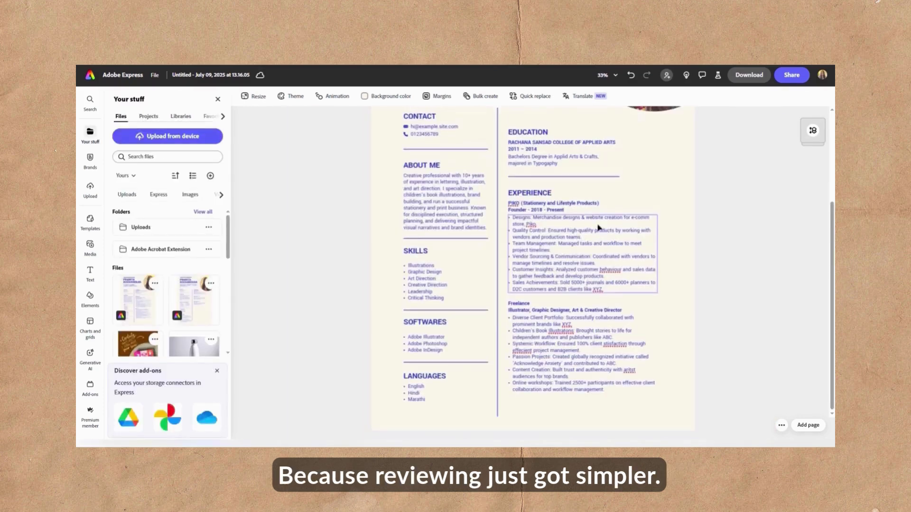
# - Fix spellings: behaviour to behavior, Typogaphy to Typography, and the misspelled satisfaction
pyautogui.rightClick(612, 289)
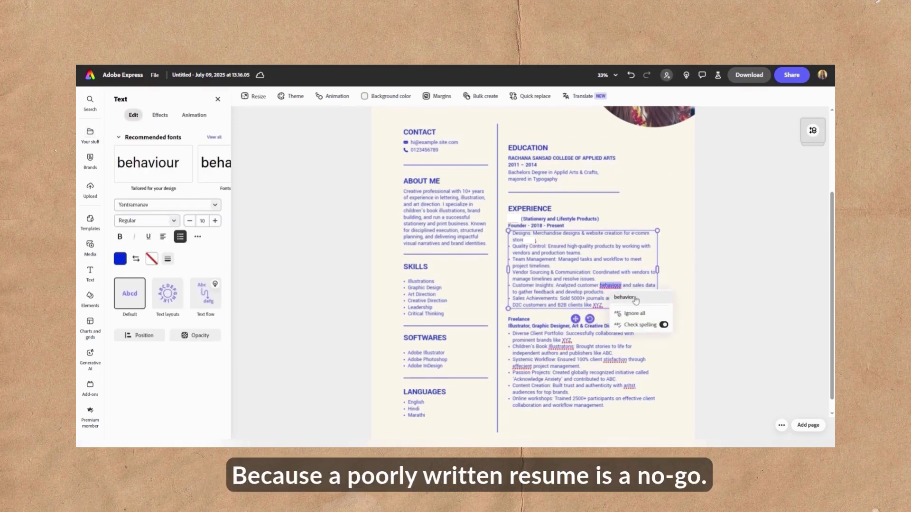
pyautogui.click(626, 297)
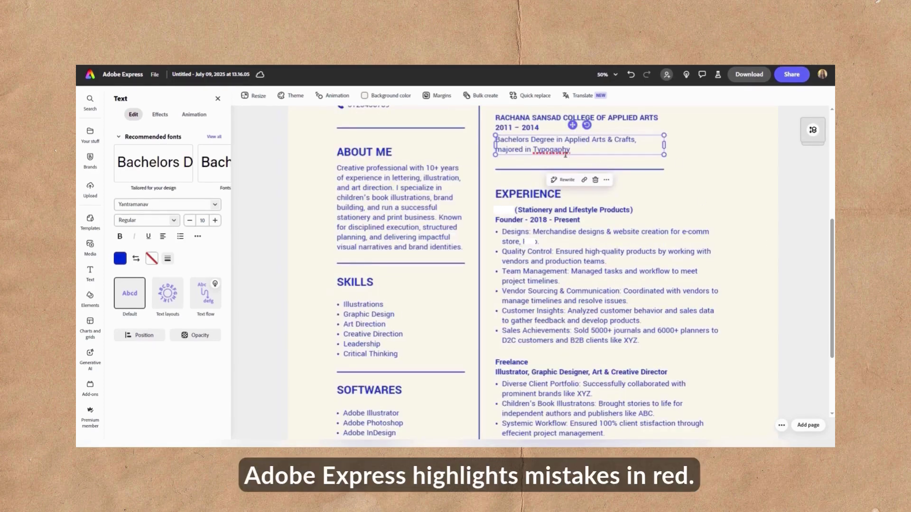
pyautogui.rightClick(565, 151)
pyautogui.click(583, 163)
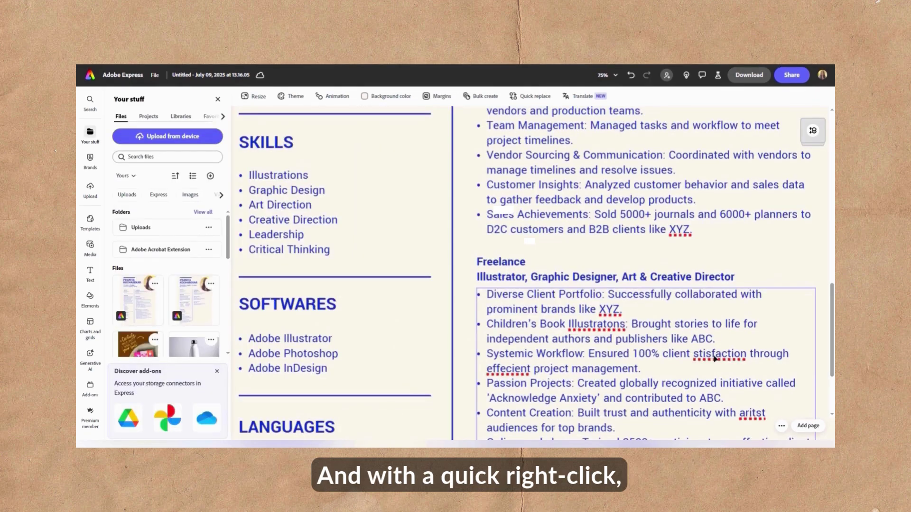
pyautogui.rightClick(715, 359)
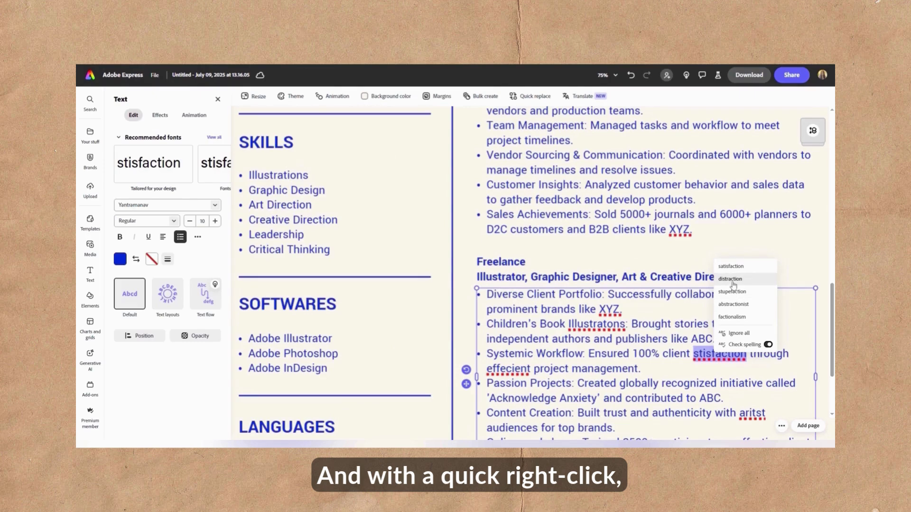
pyautogui.click(734, 267)
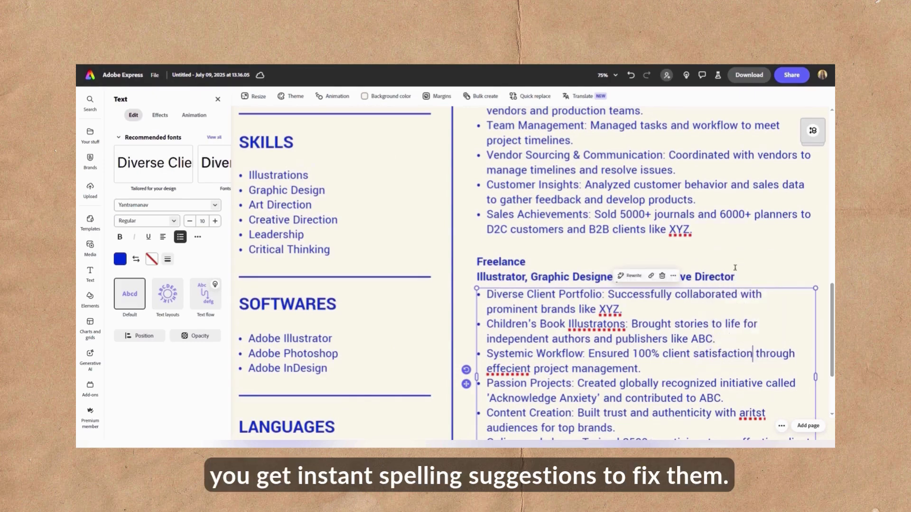
# - Correct Illustratons, effecient and aritst to Illustrations, efficient and artist
pyautogui.rightClick(595, 327)
pyautogui.click(612, 338)
pyautogui.rightClick(522, 372)
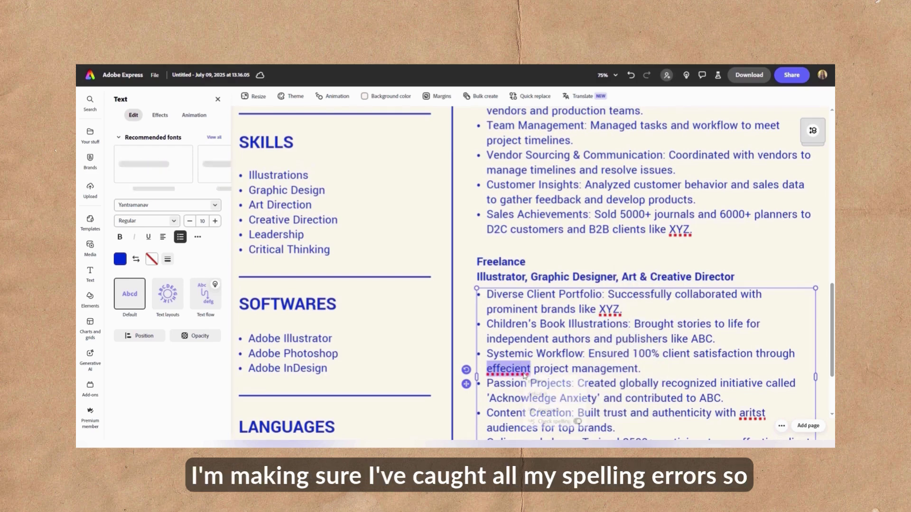
pyautogui.click(536, 384)
pyautogui.scroll(-1, 746, 379)
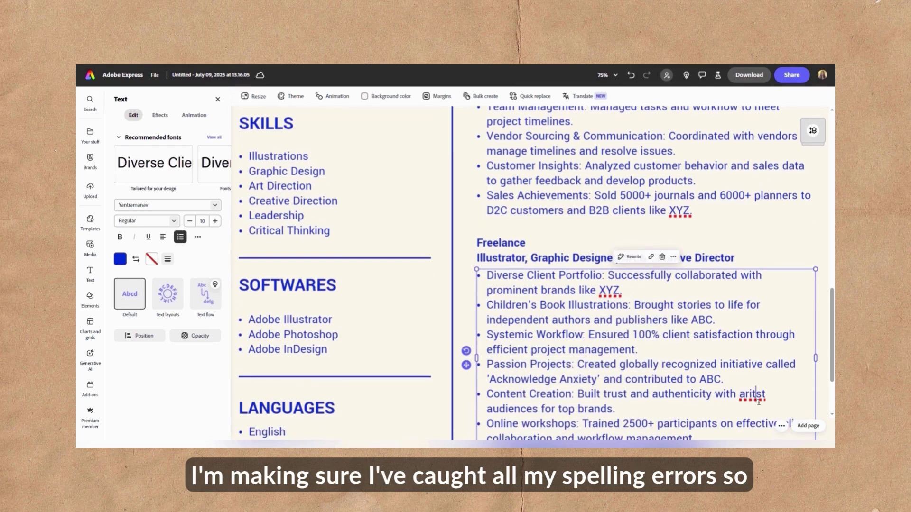
pyautogui.rightClick(752, 395)
pyautogui.click(769, 335)
pyautogui.scroll(-1, 734, 345)
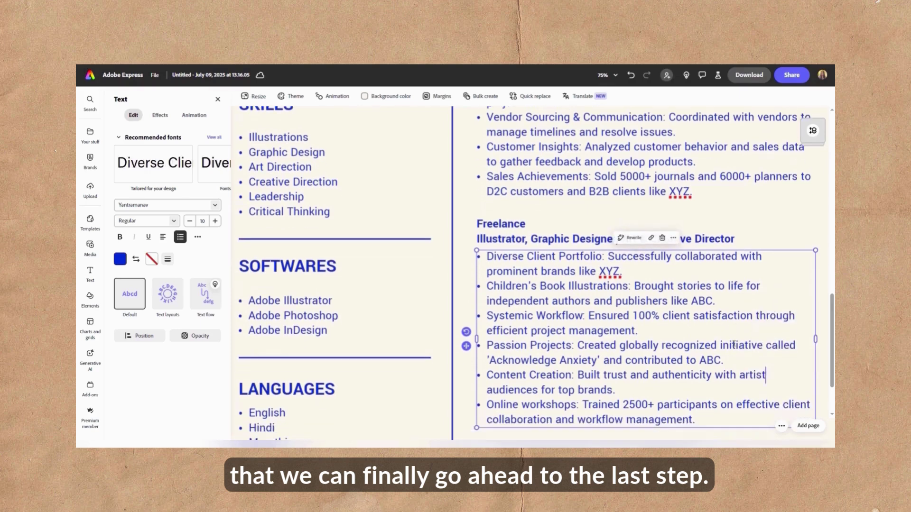
pyautogui.scroll(-1, 734, 345)
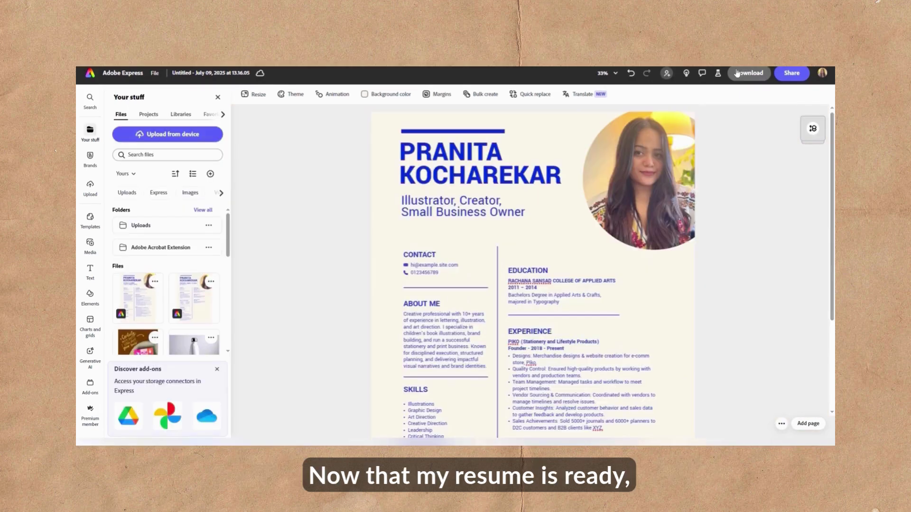
# - Download the finished resume as a PDF Standard file
pyautogui.click(735, 74)
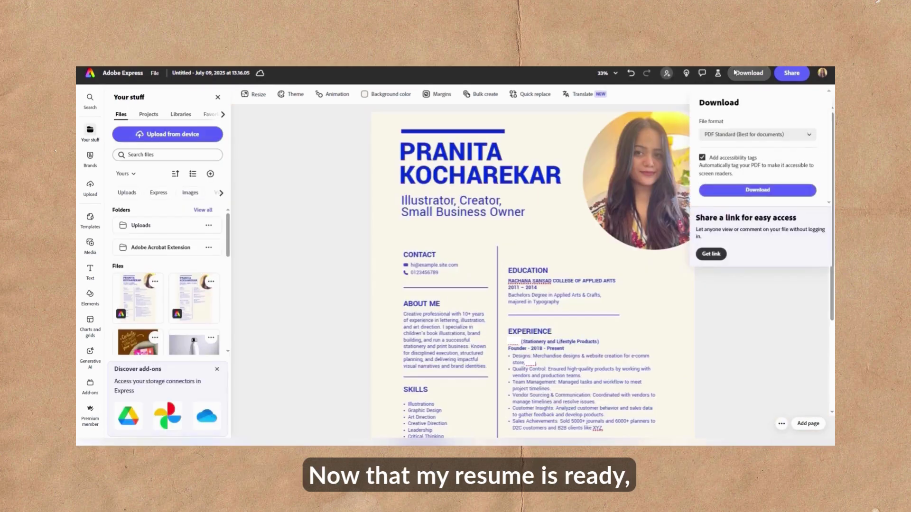
pyautogui.click(754, 190)
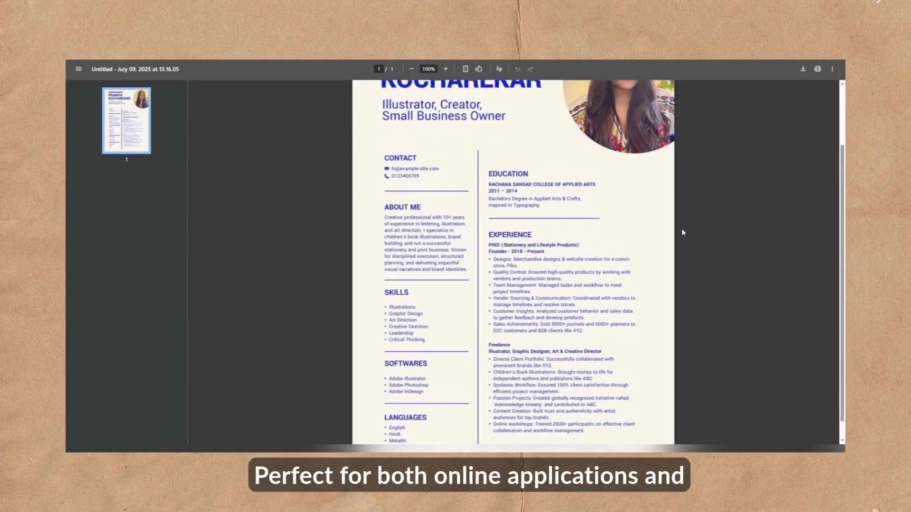
pyautogui.scroll(-1, 683, 233)
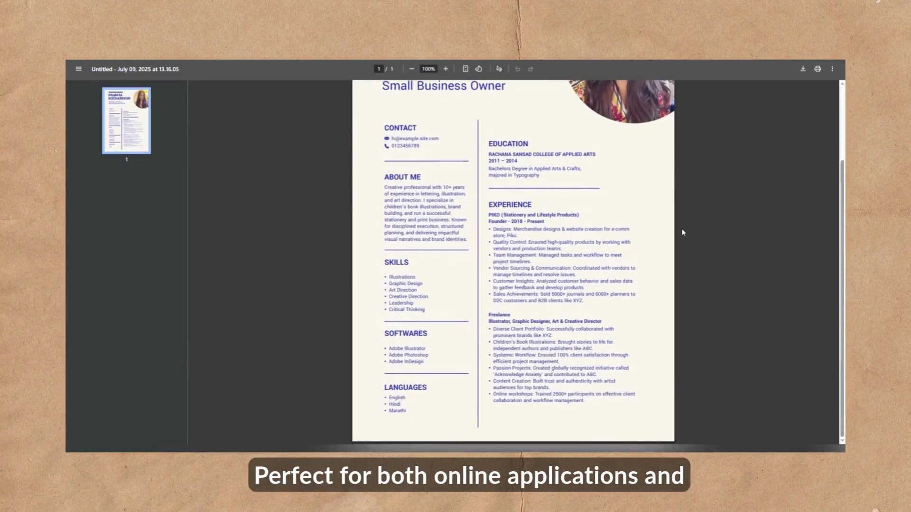
pyautogui.scroll(2, 683, 232)
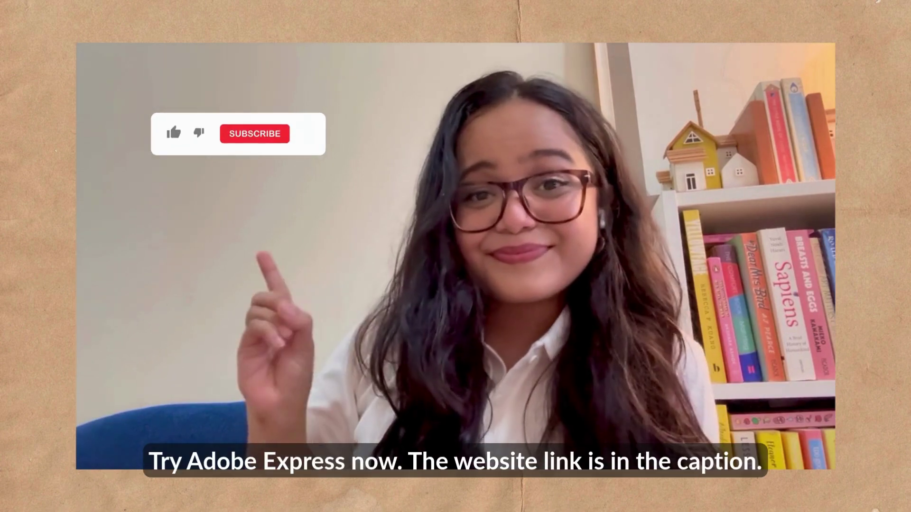